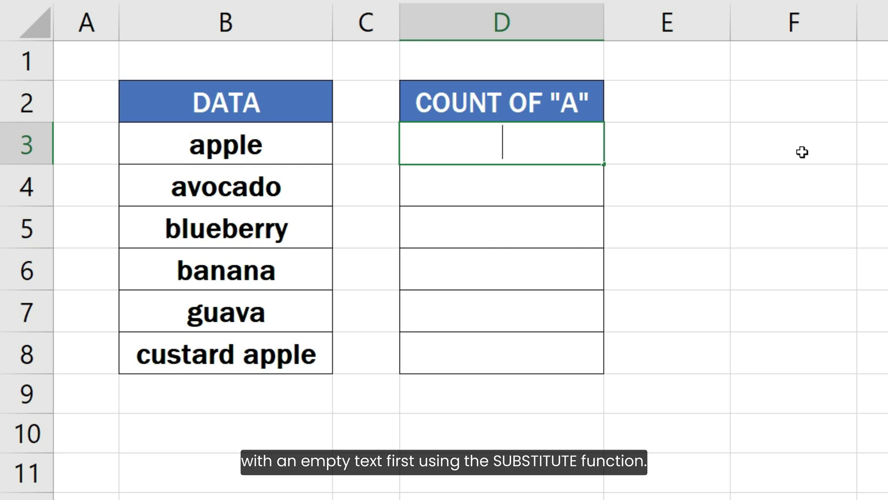
Step: Enter =SUBSTITUTE(B3, "a", "") in D3 to strip the letter a from the fruit name
{"action": "type", "text": "="}
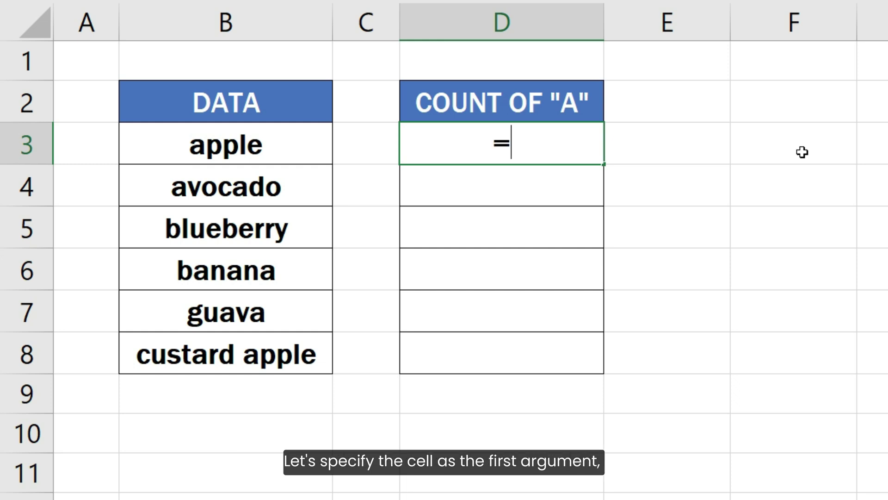
{"action": "type", "text": "SUBST"}
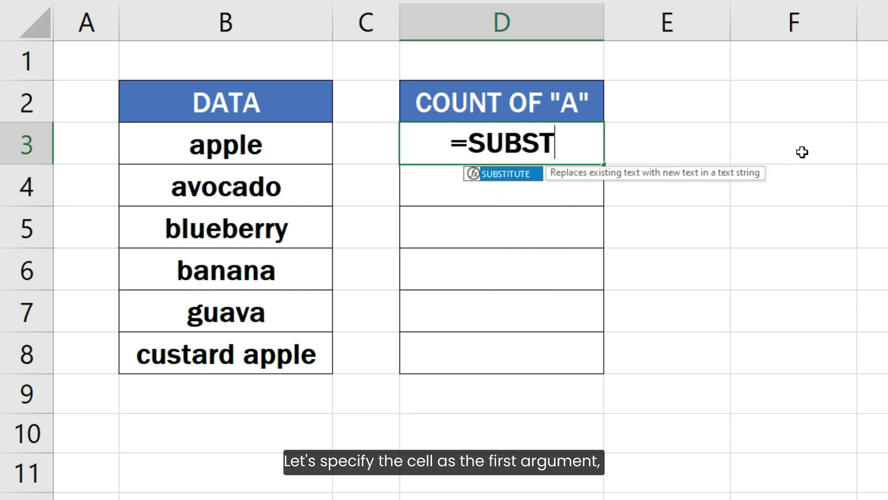
{"action": "type", "text": "ITUTE("}
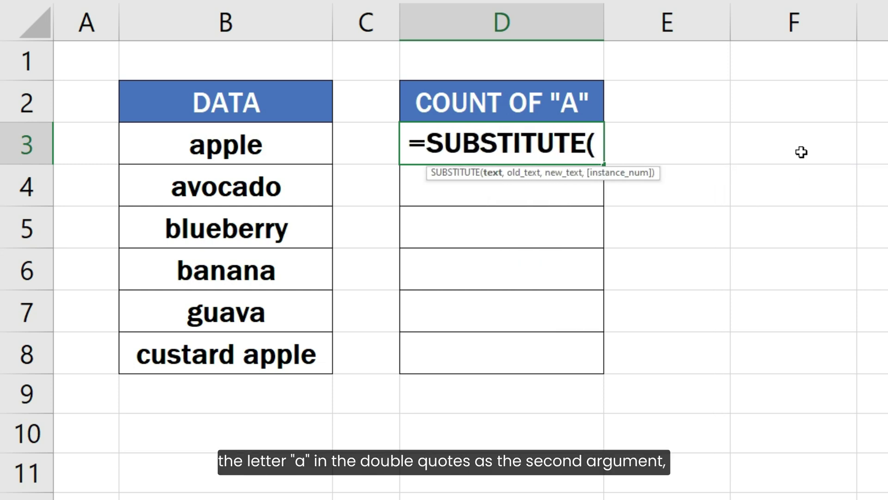
{"action": "left_click", "coordinate": [300, 159]}
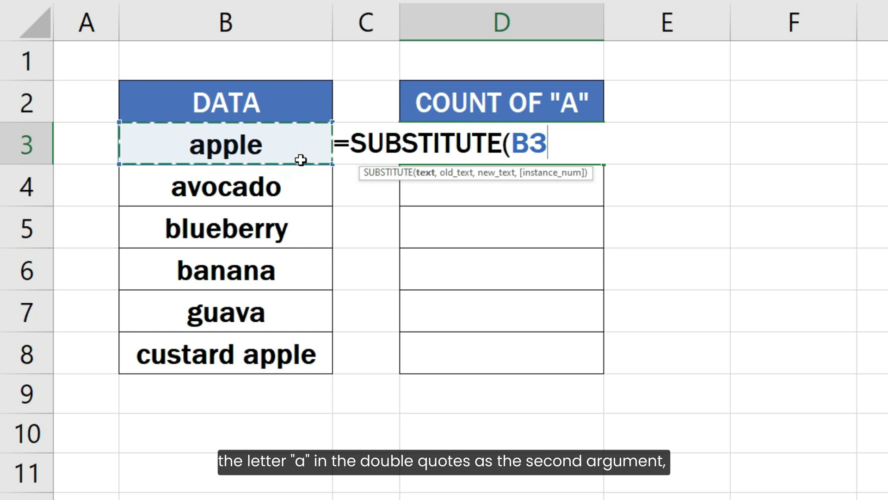
{"action": "type", "text": ", \"a\", \"\""}
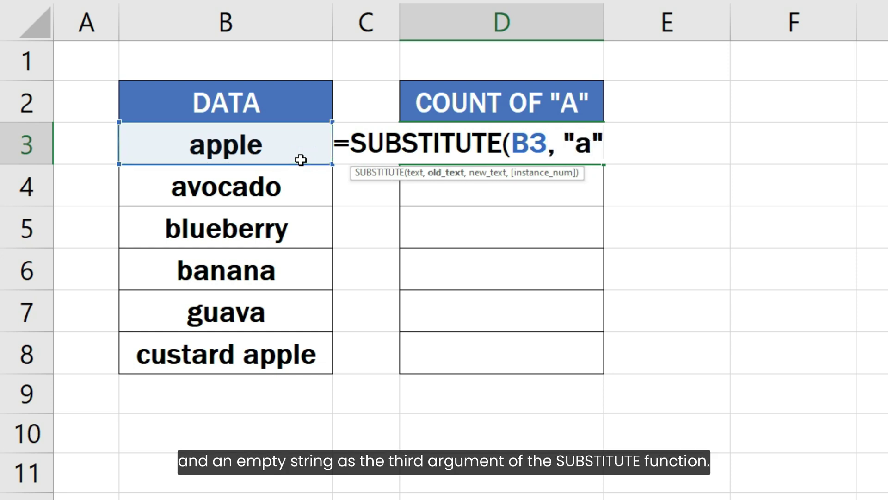
{"action": "type", "text": ")"}
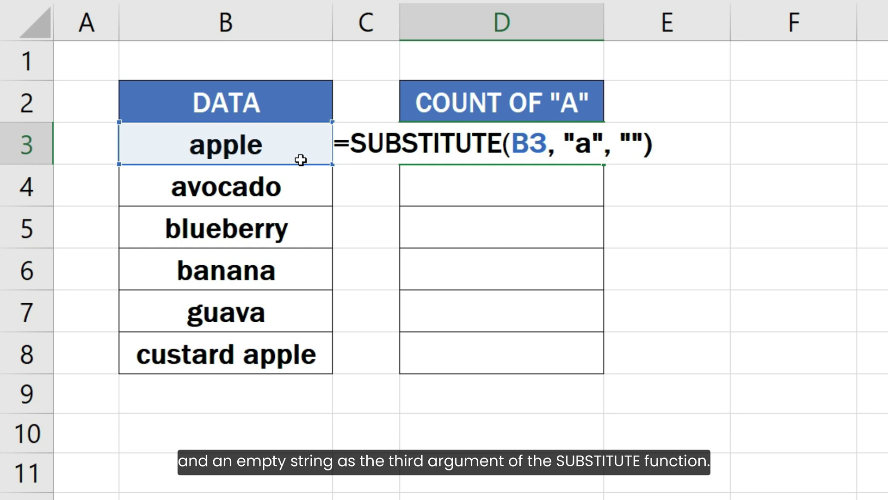
{"action": "key", "text": "Return"}
Step: Fill the D3 SUBSTITUTE formula down through D8
{"action": "left_click", "coordinate": [482, 157]}
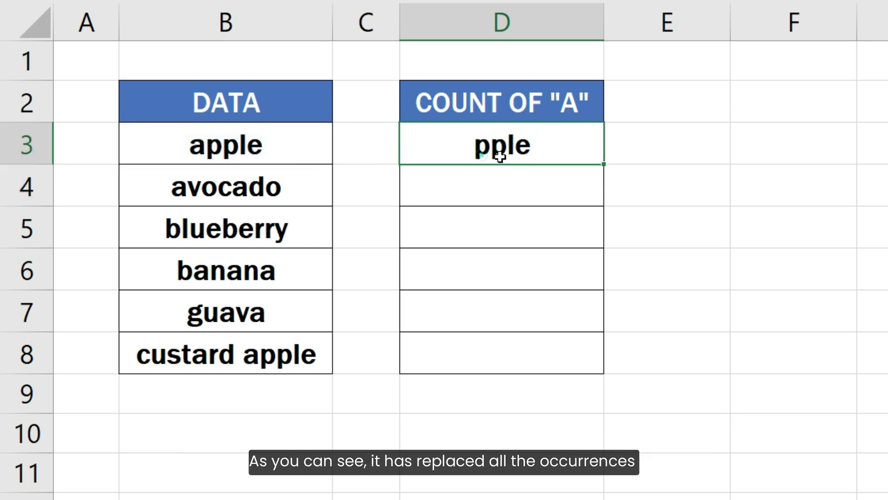
{"action": "left_click_drag", "start_coordinate": [605, 167], "coordinate": [574, 366]}
{"action": "left_click", "coordinate": [626, 357]}
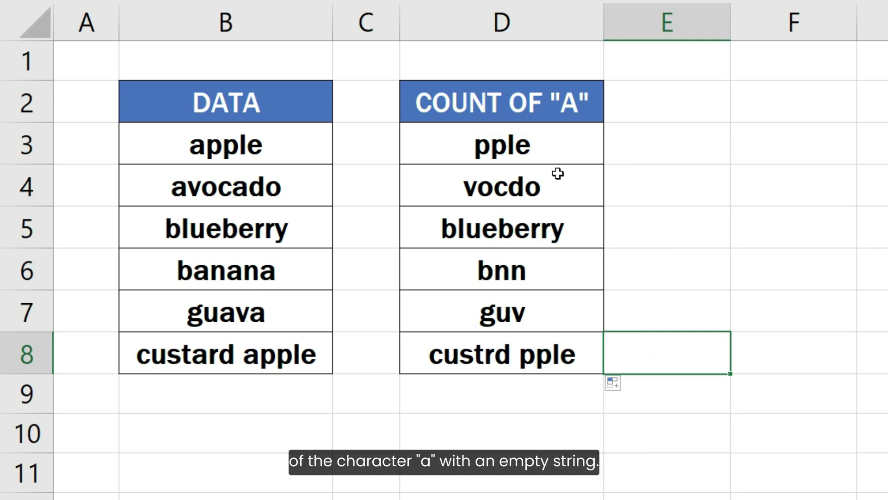
Step: Wrap D3's SUBSTITUTE formula in LEN() and fill it down to D8
{"action": "double_click", "coordinate": [559, 145]}
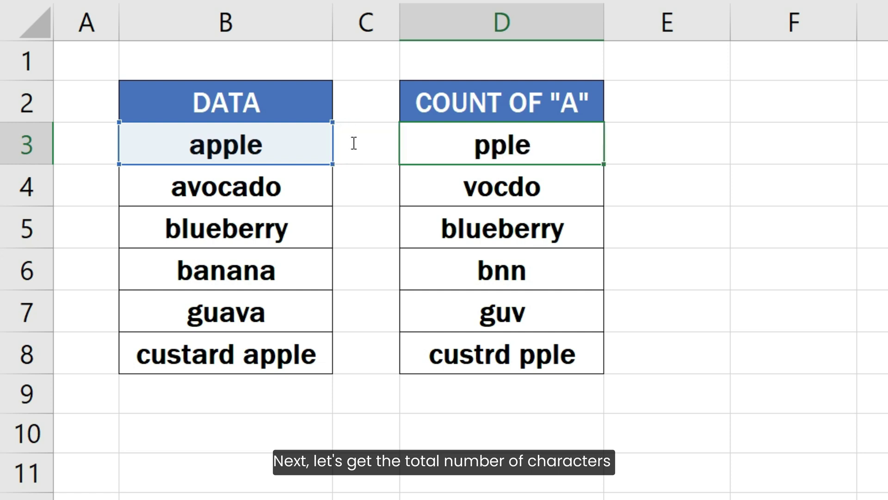
{"action": "type", "text": "LEN("}
{"action": "left_click", "coordinate": [568, 142]}
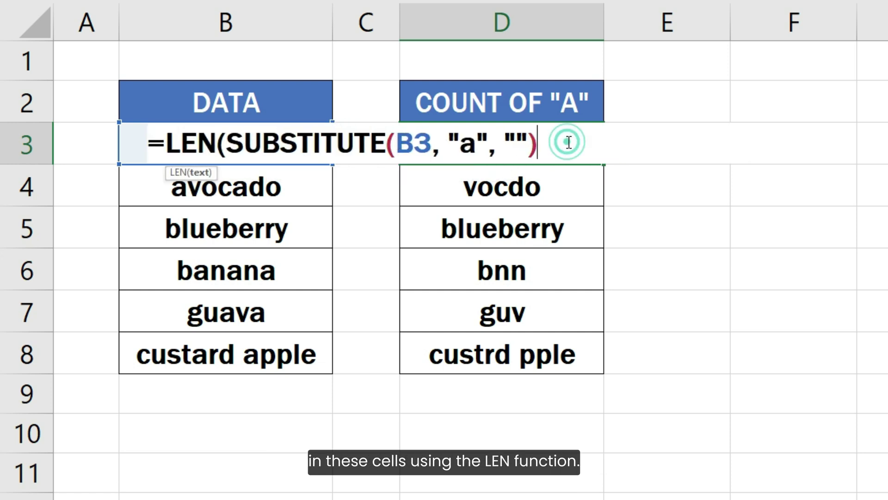
{"action": "type", "text": ")"}
{"action": "key", "text": "Return"}
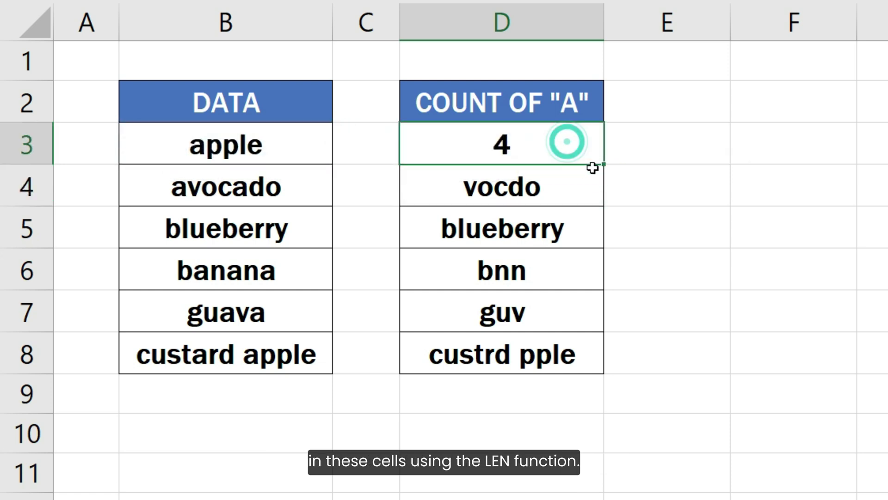
{"action": "double_click", "coordinate": [603, 165]}
{"action": "left_click", "coordinate": [627, 359]}
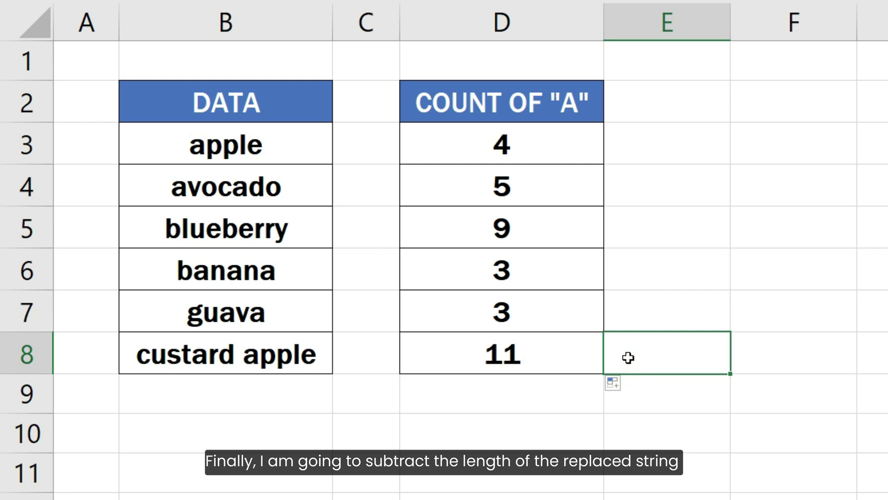
Step: Prepend LEN(B3) - to make =LEN(B3) - LEN(SUBSTITUTE(B3, "a", "")), then fill down to D8
{"action": "double_click", "coordinate": [579, 141]}
{"action": "left_click", "coordinate": [288, 145]}
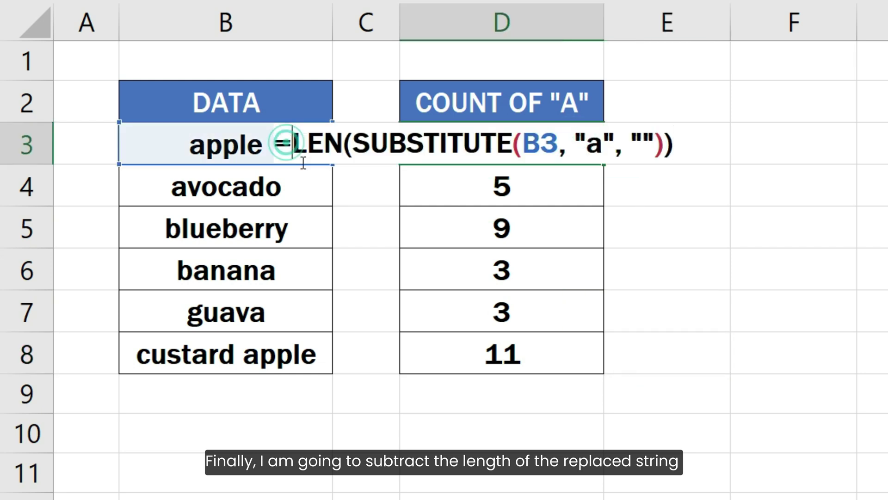
{"action": "type", "text": "LEN(B3) -"}
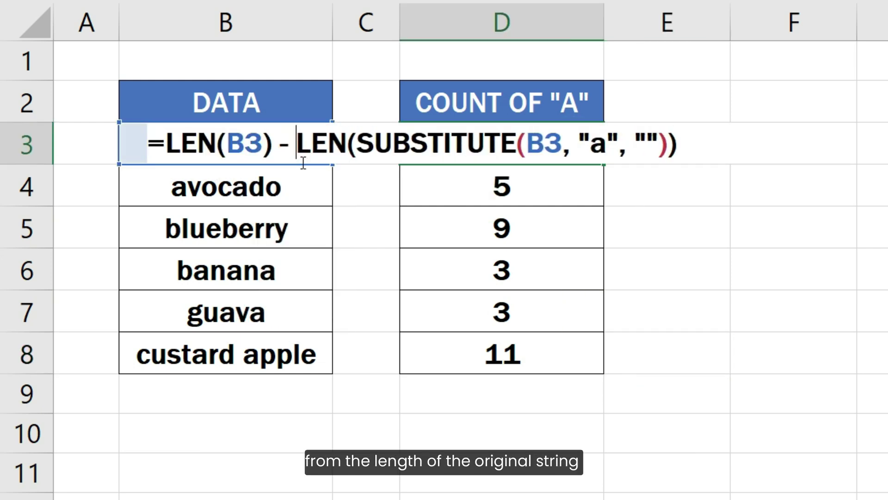
{"action": "left_click", "coordinate": [685, 151]}
{"action": "key", "text": "Return"}
{"action": "left_click", "coordinate": [587, 141]}
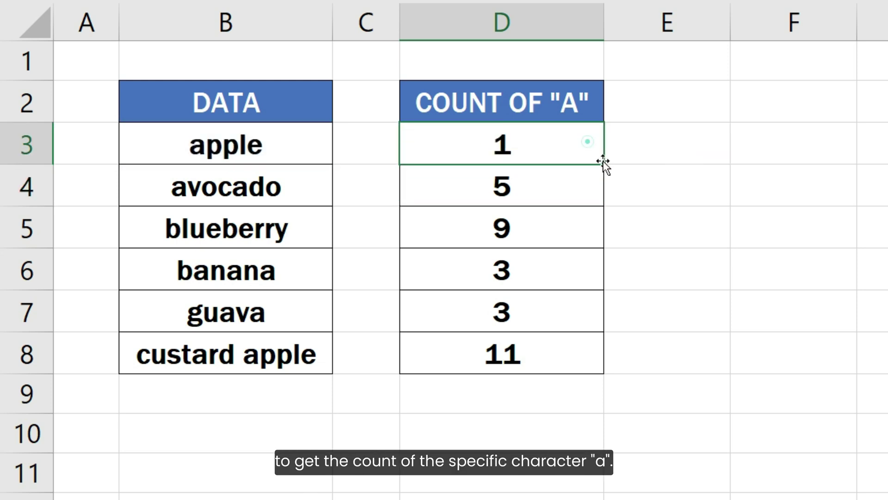
{"action": "double_click", "coordinate": [603, 163]}
{"action": "left_click", "coordinate": [626, 154]}
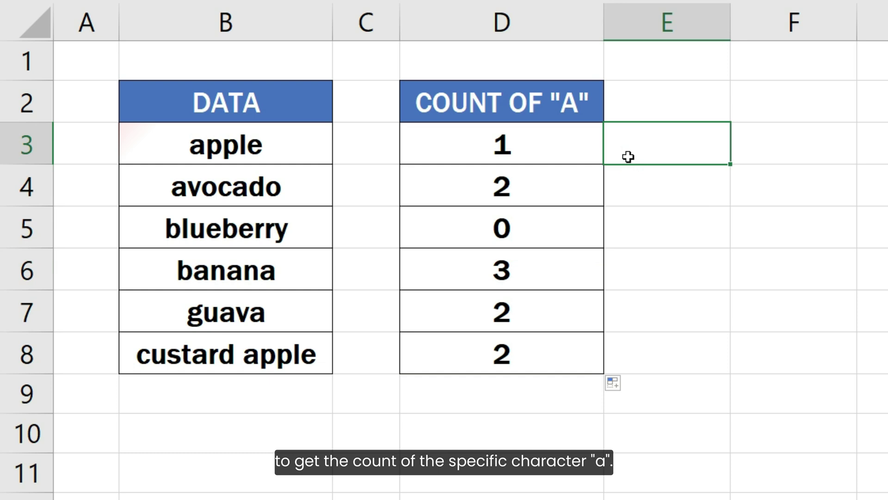
Step: Evaluate D3's SUBSTITUTE part and LEN(SUBSTITUTE(...)) part with F9, confirming 4, then undo
{"action": "double_click", "coordinate": [586, 151]}
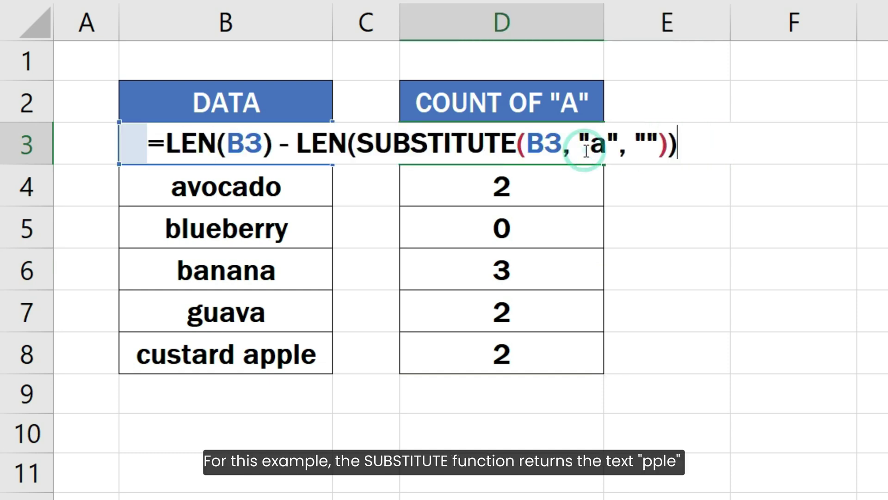
{"action": "left_click_drag", "start_coordinate": [357, 148], "coordinate": [672, 153]}
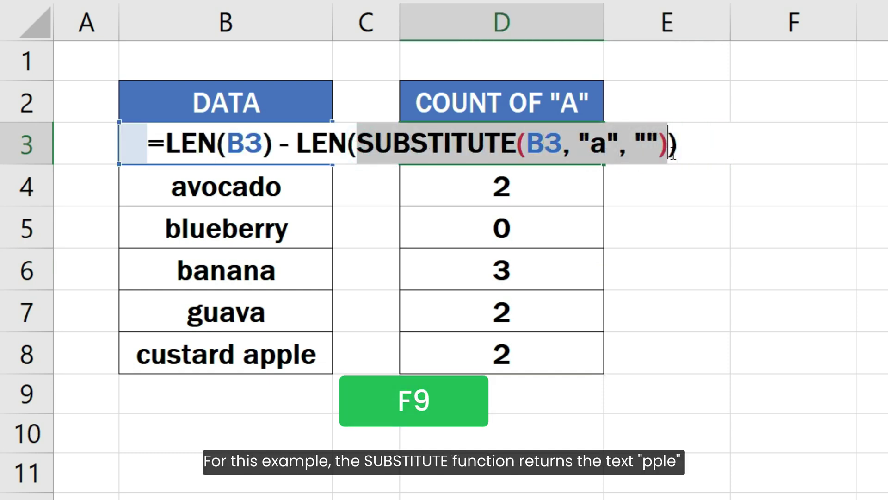
{"action": "key", "text": "F9"}
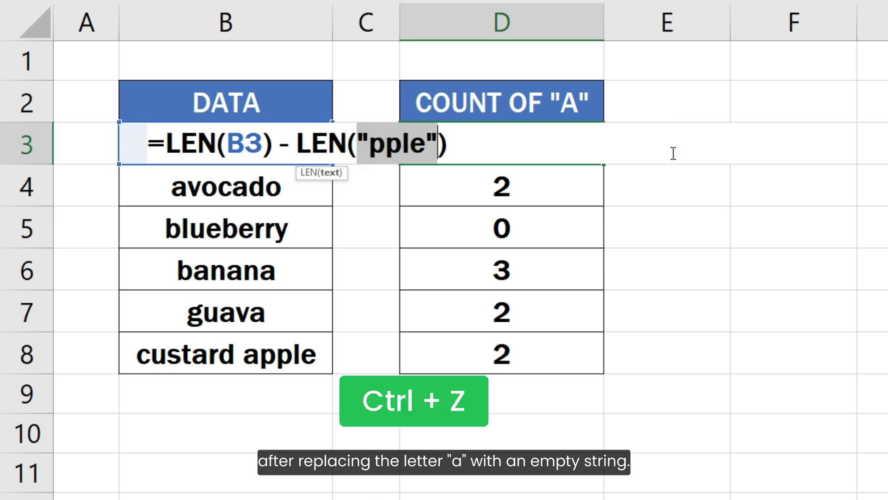
{"action": "key", "text": "ctrl+z"}
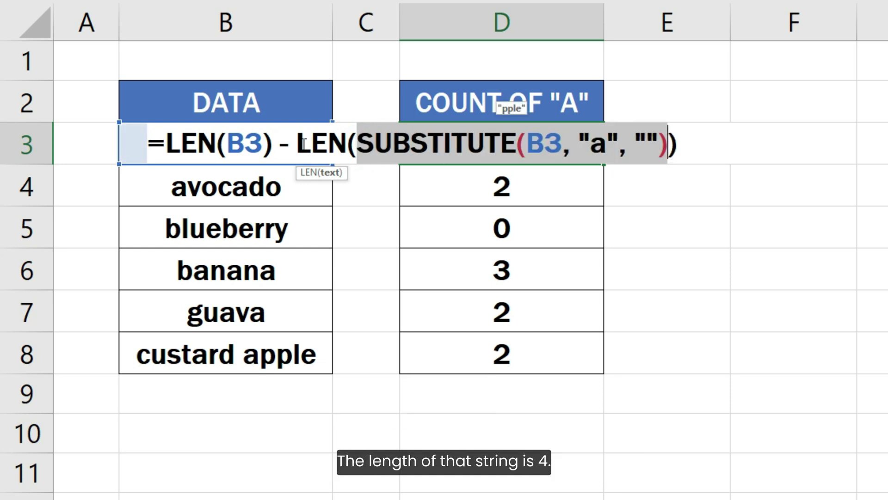
{"action": "left_click_drag", "start_coordinate": [296, 143], "coordinate": [678, 148]}
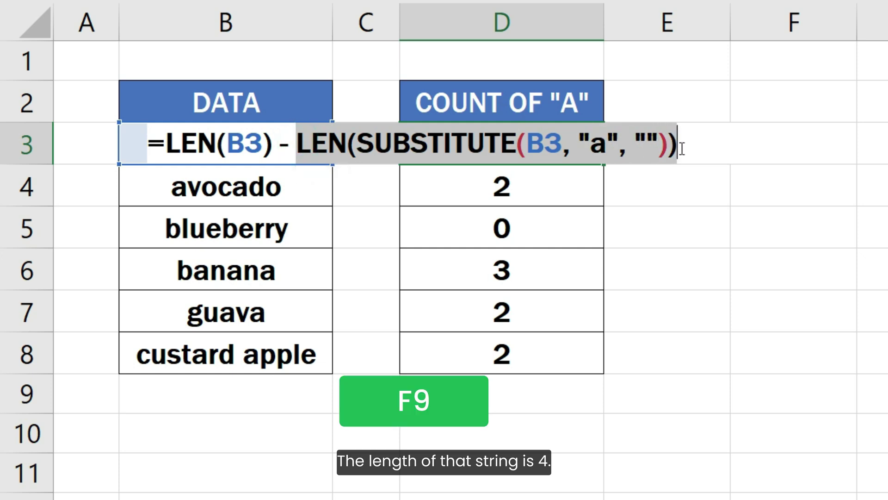
{"action": "key", "text": "F9"}
{"action": "key", "text": "ctrl+z"}
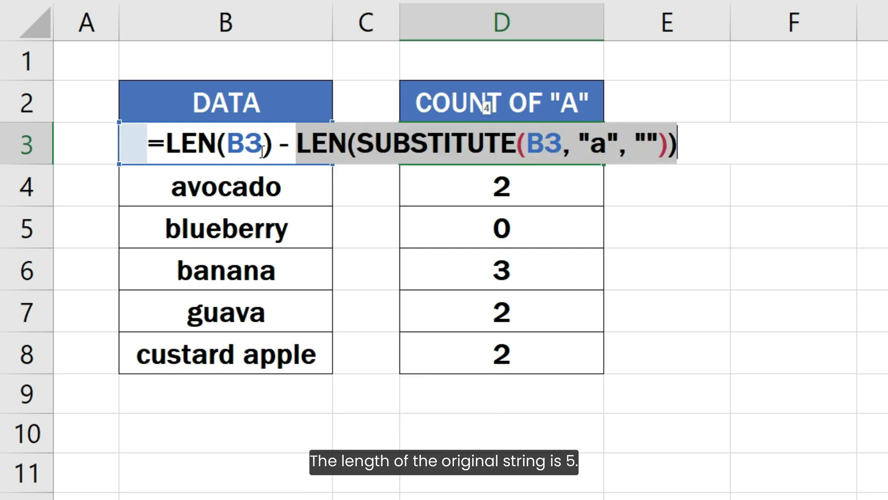
Step: Evaluate LEN(B3) to 5 with F9, undo, and leave D3 showing 1
{"action": "left_click", "coordinate": [170, 148]}
{"action": "left_click_drag", "start_coordinate": [170, 148], "coordinate": [275, 150]}
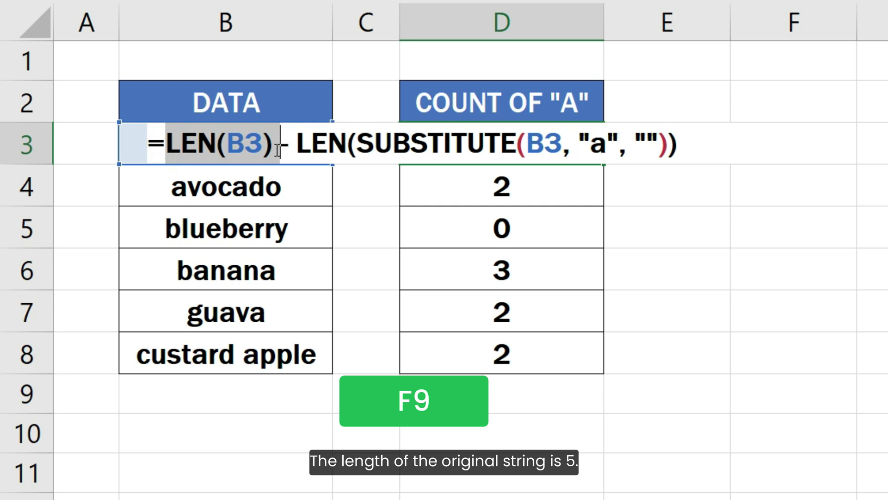
{"action": "key", "text": "F9"}
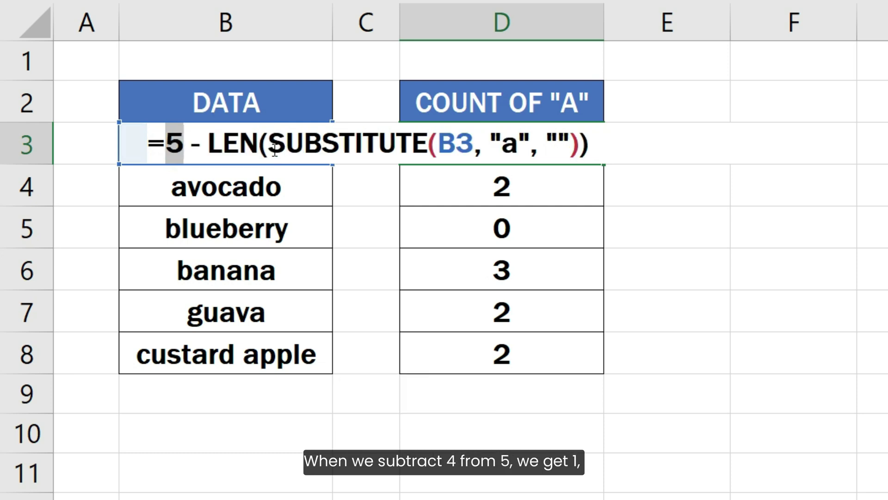
{"action": "key", "text": "ctrl+z"}
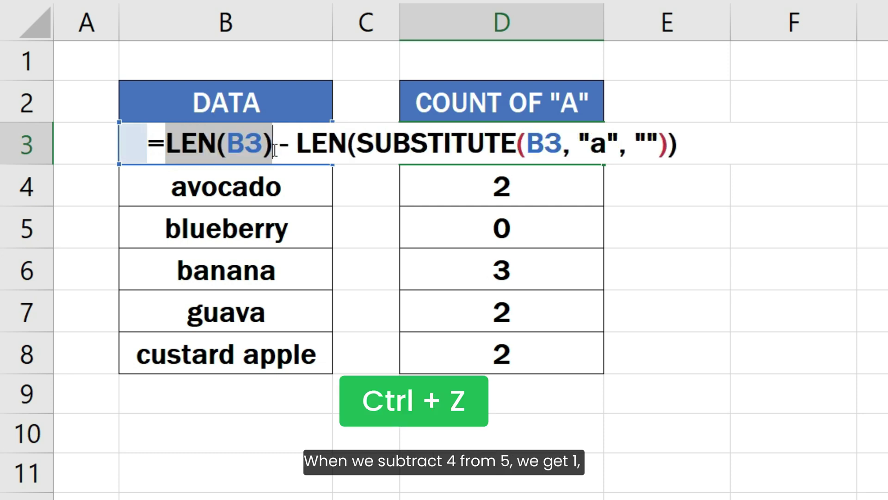
{"action": "left_click", "coordinate": [691, 143]}
{"action": "key", "text": "Return"}
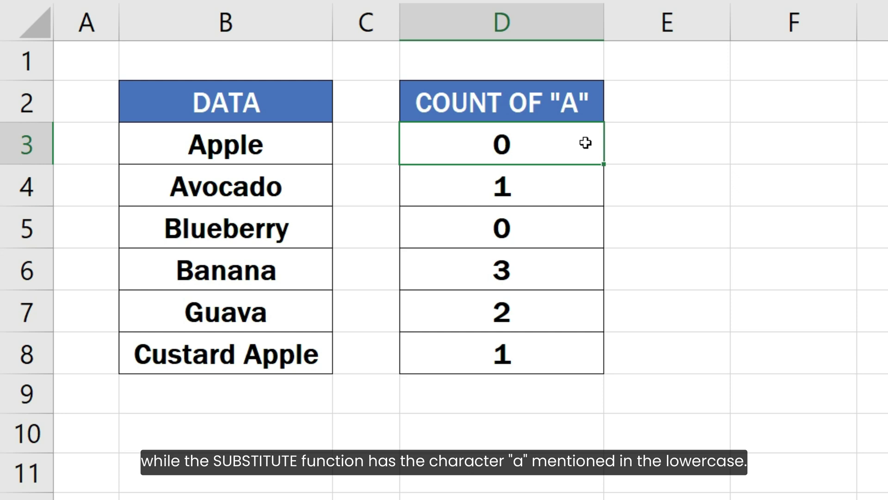
Step: Inspect the quoted lowercase "a" in D3's formula without changing it
{"action": "double_click", "coordinate": [587, 143]}
{"action": "left_click_drag", "start_coordinate": [588, 143], "coordinate": [607, 145]}
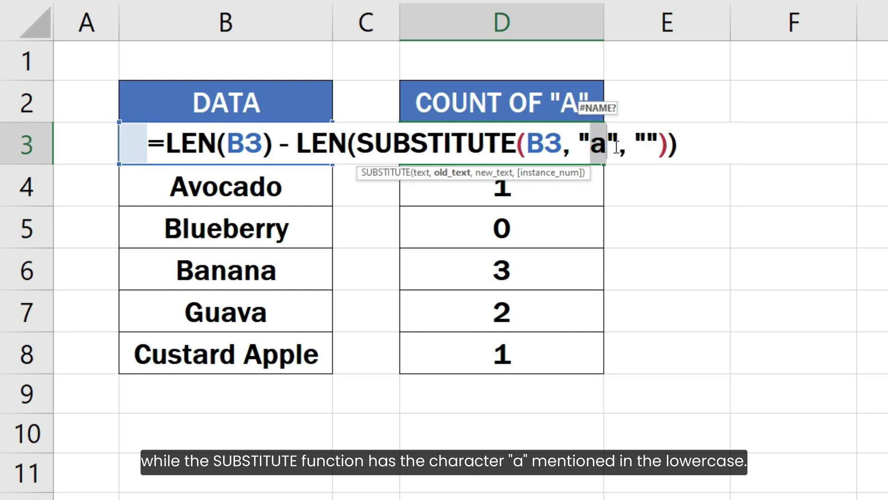
{"action": "key", "text": "Return"}
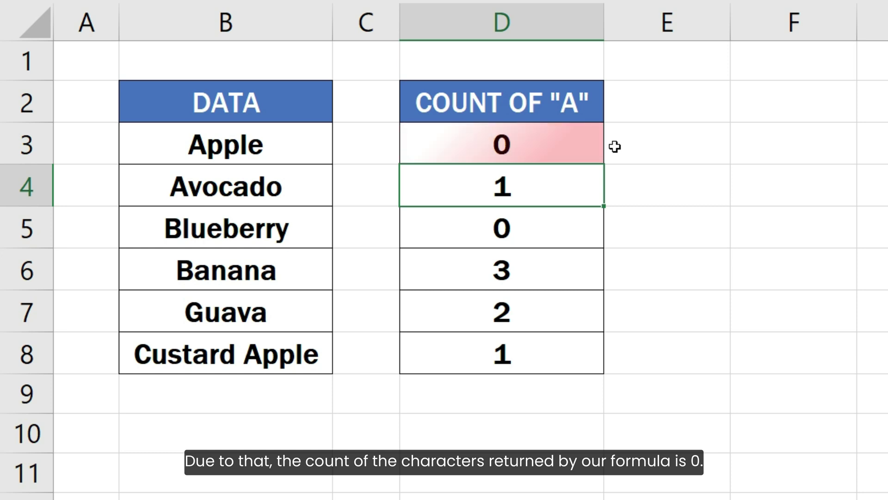
Step: Wrap B3 inside SUBSTITUTE in LOWER() in D3's formula
{"action": "key", "text": "Up"}
{"action": "key", "text": "F2"}
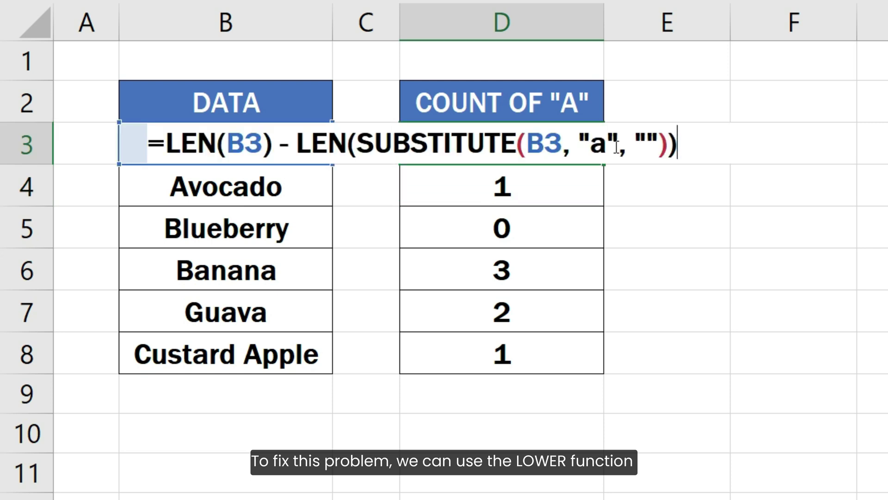
{"action": "left_click", "coordinate": [529, 143]}
{"action": "type", "text": "LOWER("}
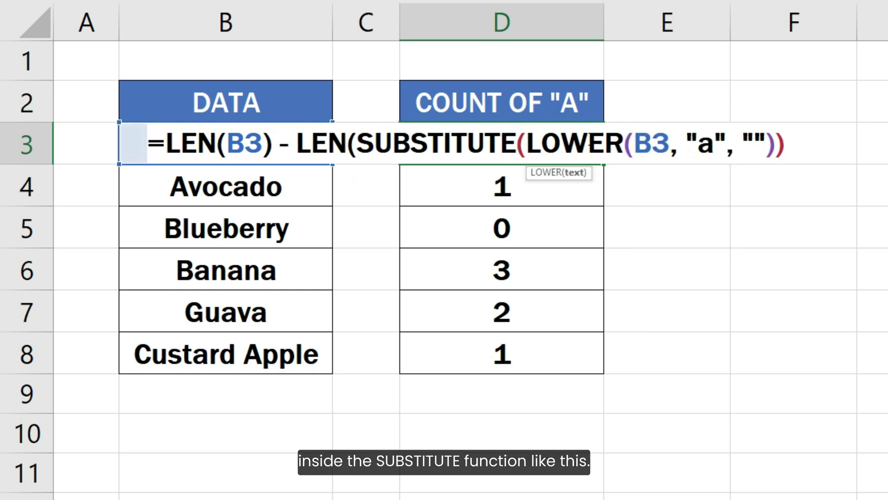
{"action": "left_click", "coordinate": [665, 165]}
{"action": "type", "text": "),"}
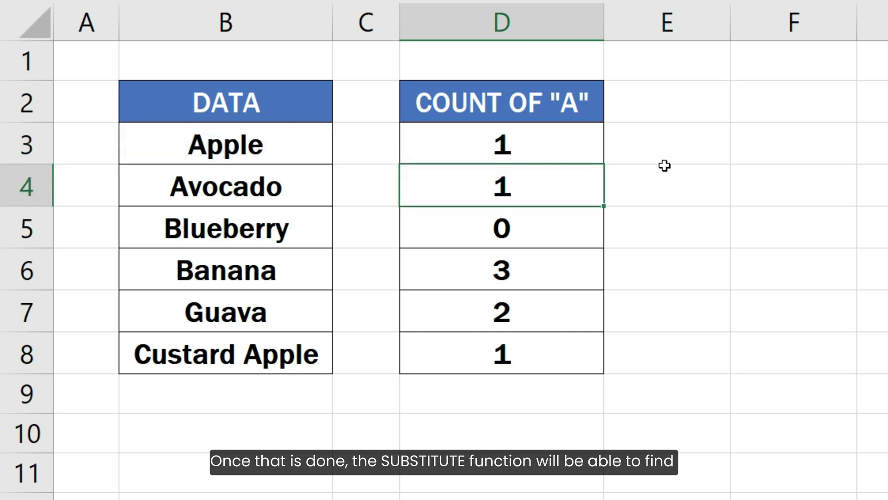
Step: Fill the LOWER-based counting formula from D3 down to D8
{"action": "left_click", "coordinate": [596, 146]}
{"action": "double_click", "coordinate": [603, 164]}
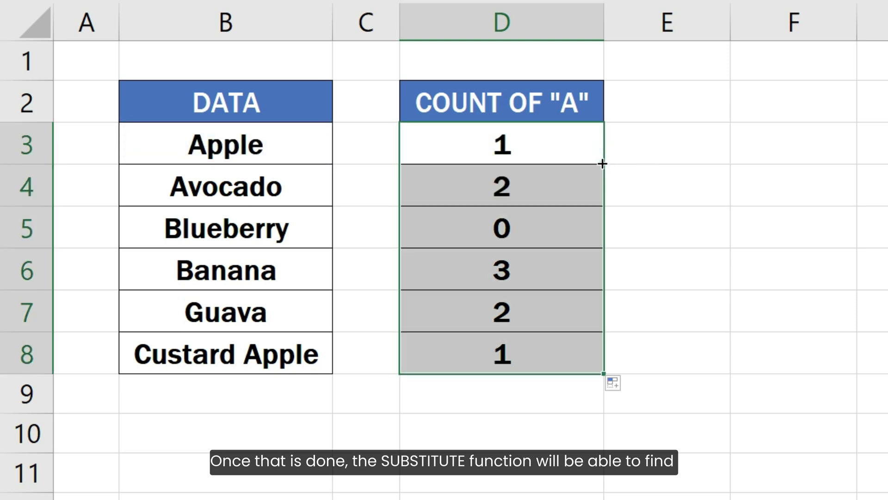
{"action": "left_click", "coordinate": [627, 152]}
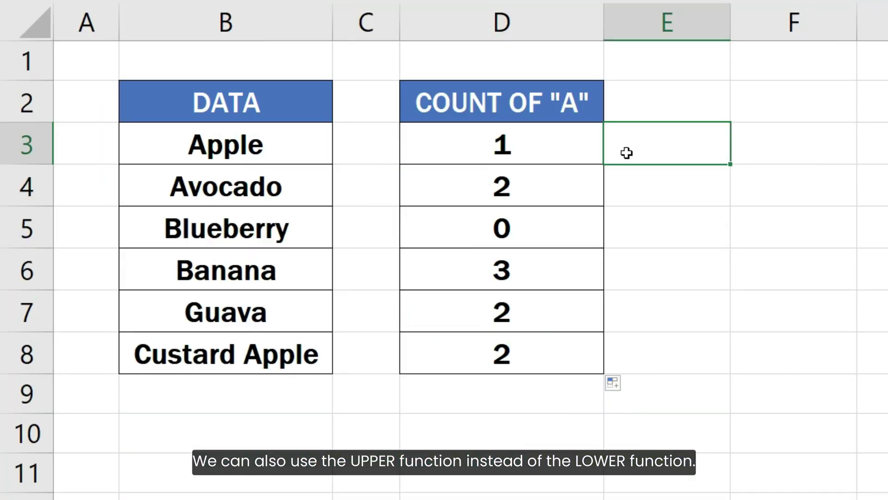
Step: Change D3's formula to use UPPER(B3) and remove "A" instead of "a"
{"action": "left_click", "coordinate": [595, 150]}
{"action": "double_click", "coordinate": [595, 150]}
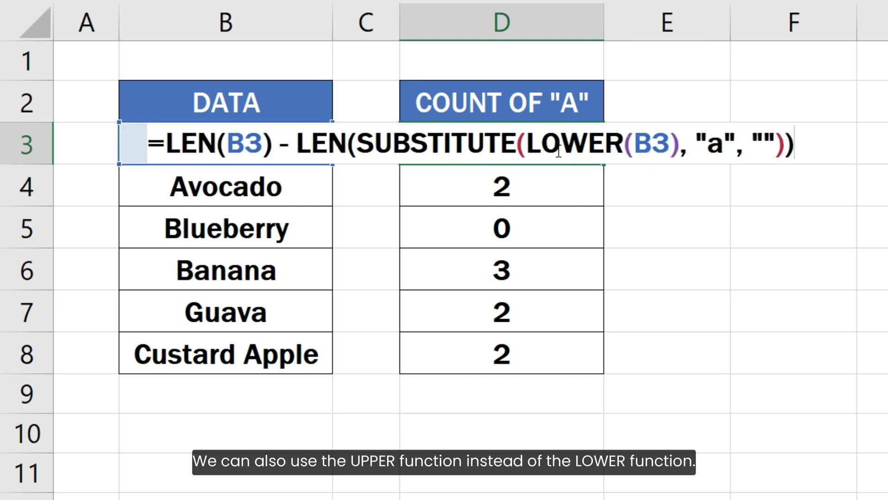
{"action": "left_click", "coordinate": [561, 147]}
{"action": "double_click", "coordinate": [561, 147]}
{"action": "type", "text": "UPP"}
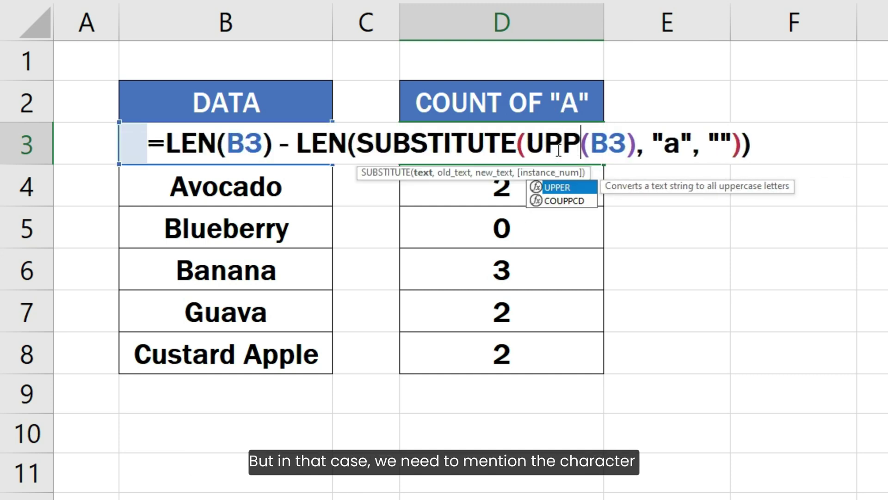
{"action": "type", "text": "ER"}
{"action": "left_click", "coordinate": [707, 143]}
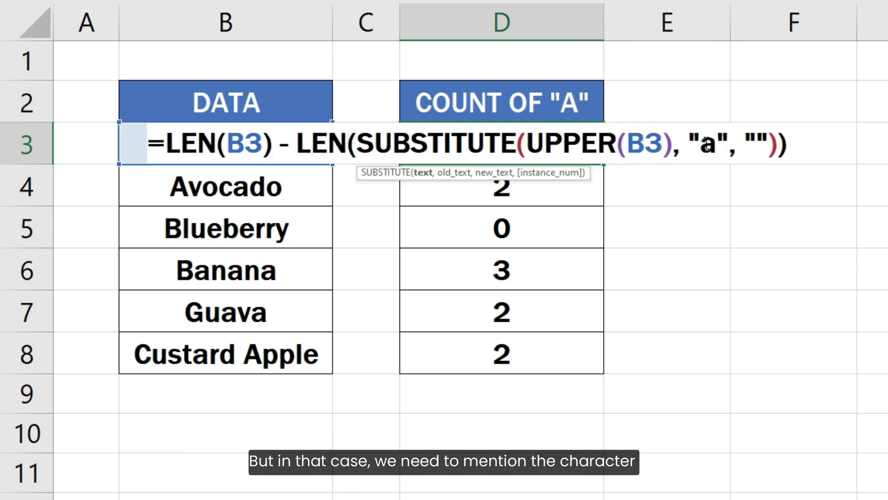
{"action": "double_click", "coordinate": [707, 143]}
{"action": "type", "text": "A"}
{"action": "left_click", "coordinate": [794, 144]}
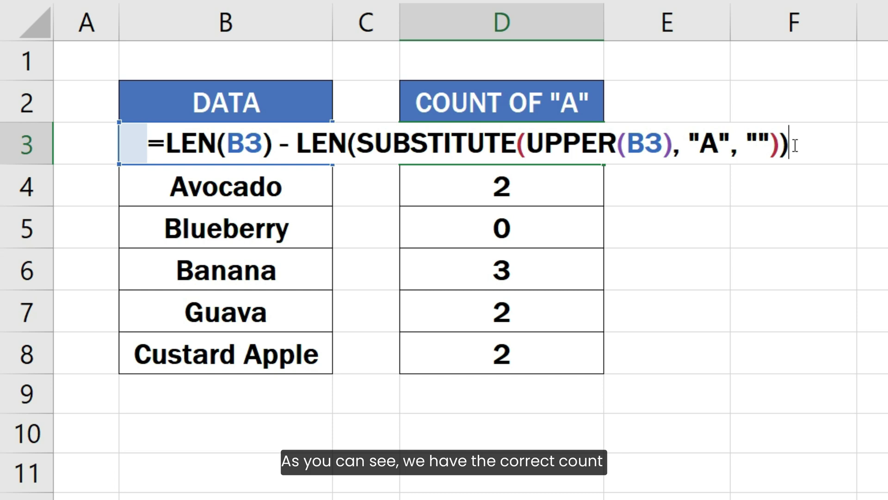
{"action": "key", "text": "Return"}
Step: Fill the UPPER version of the formula from D3 down to D8
{"action": "left_click", "coordinate": [555, 143]}
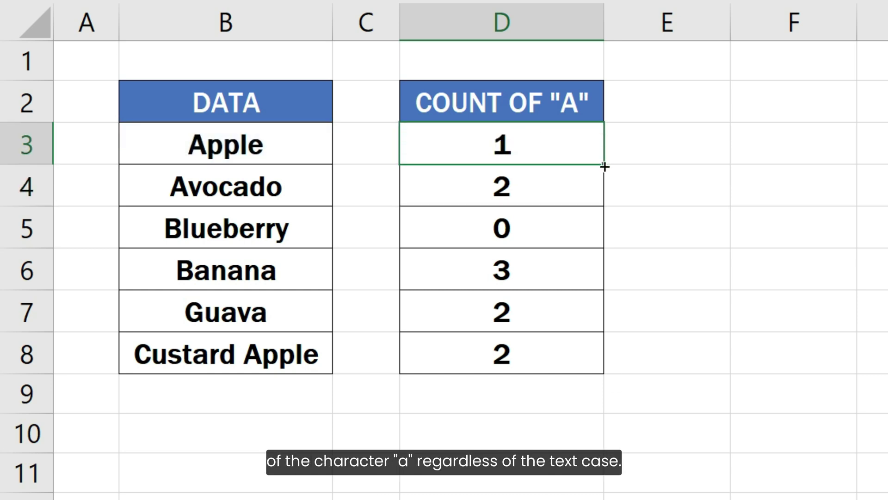
{"action": "double_click", "coordinate": [604, 166]}
{"action": "left_click", "coordinate": [639, 147]}
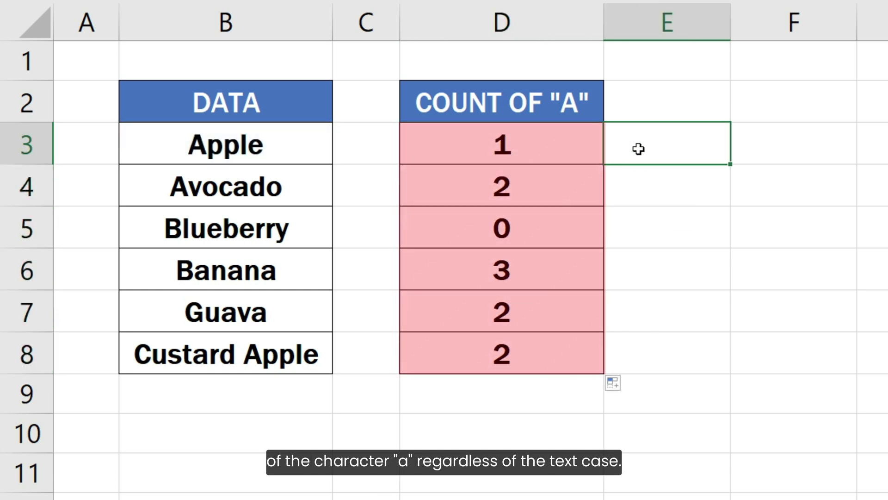